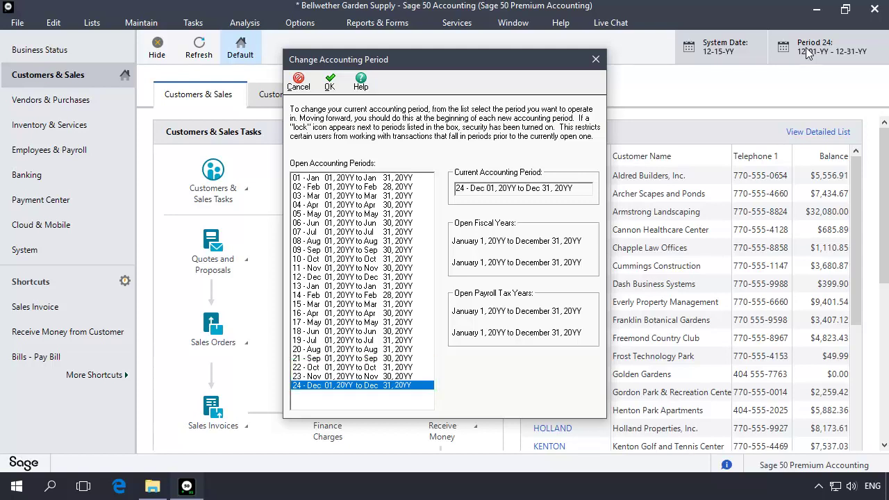
Change the current accounting period to 01 - Jan 01 to Jan 31
key("Escape")
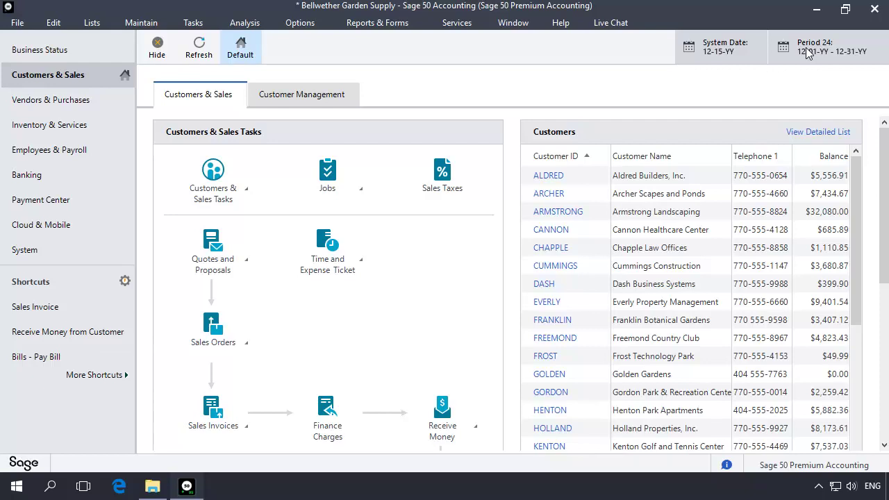
left_click(807, 53)
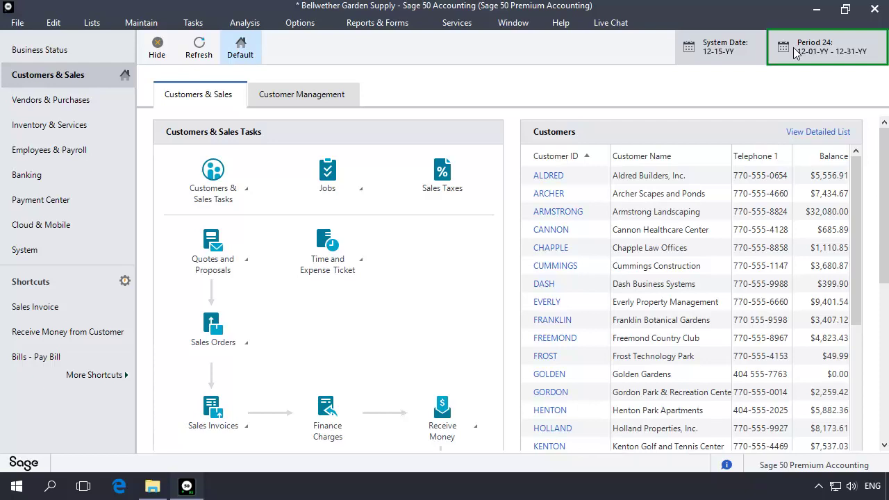
left_click(788, 56)
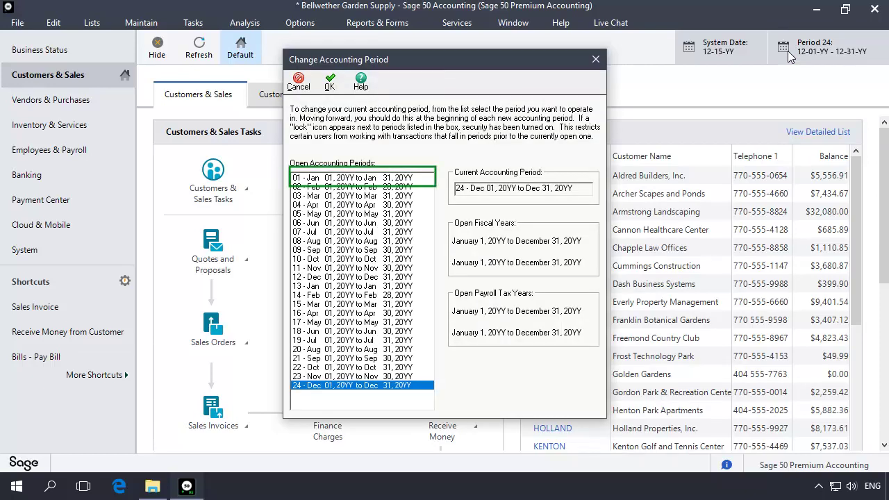
left_click(362, 180)
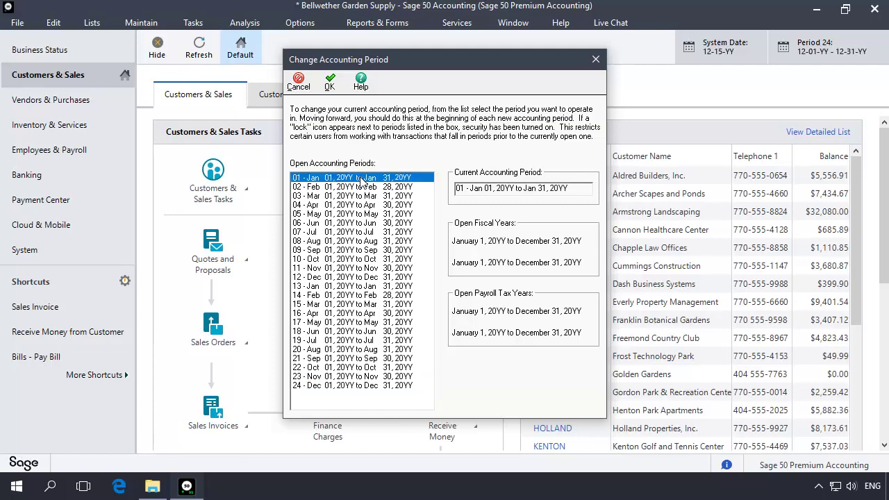
left_click(331, 83)
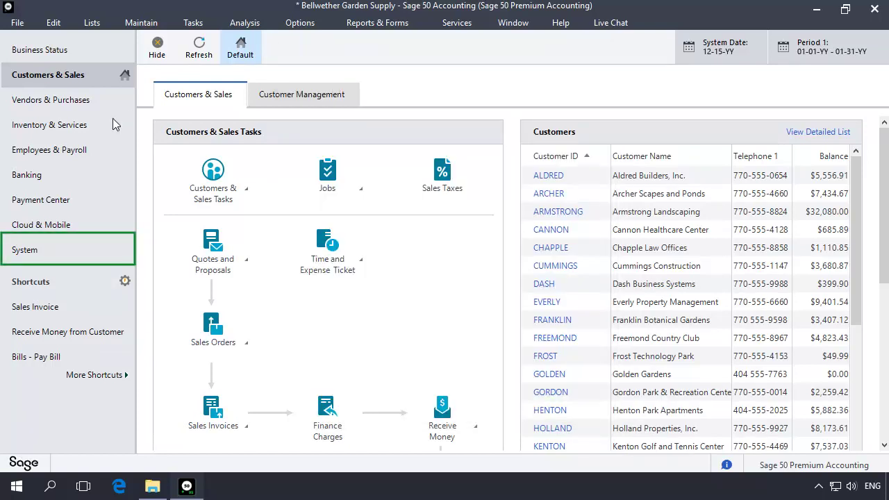
Verify the company data with both recommended tests, saving the backup as DV1215YY.ptb in the BCS folder
left_click(24, 254)
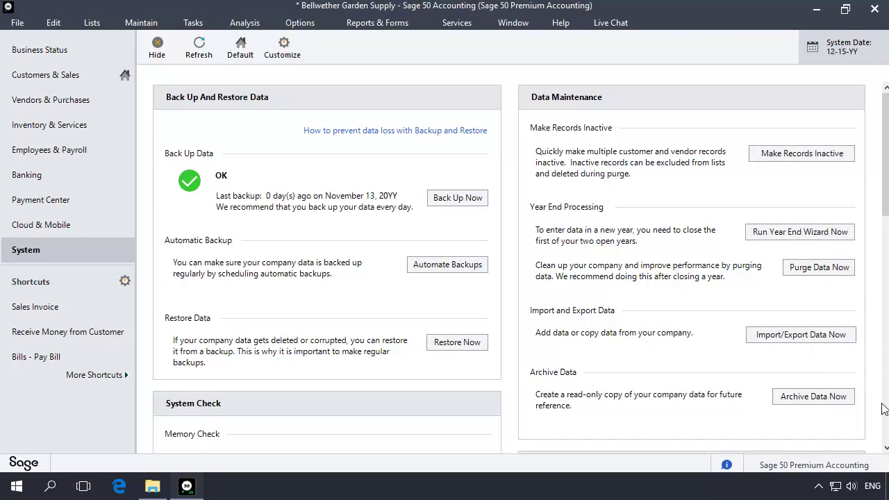
left_click(886, 432)
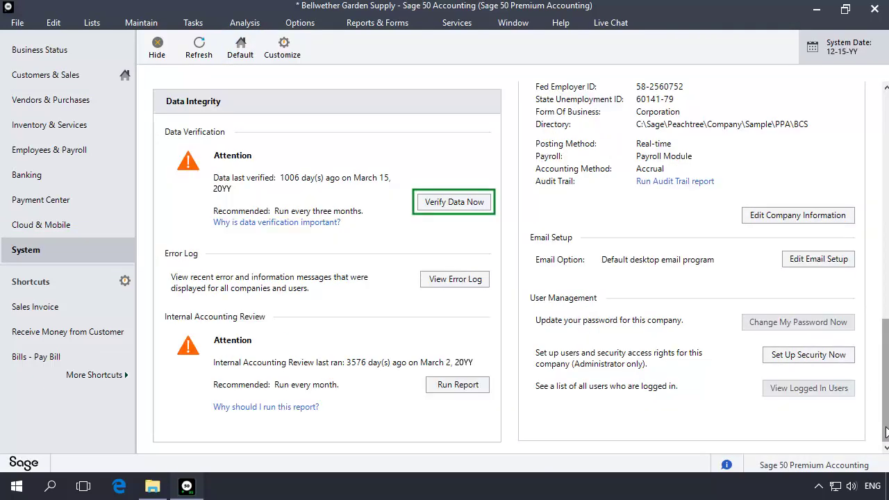
left_click(445, 204)
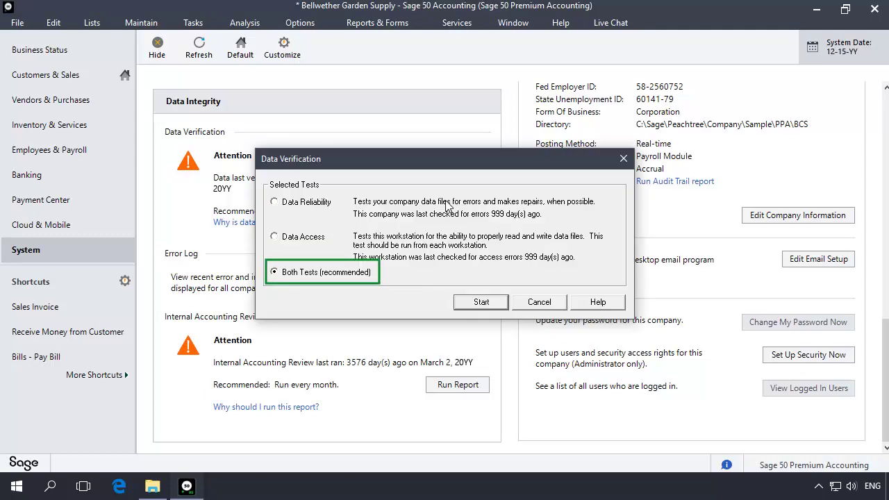
left_click(485, 303)
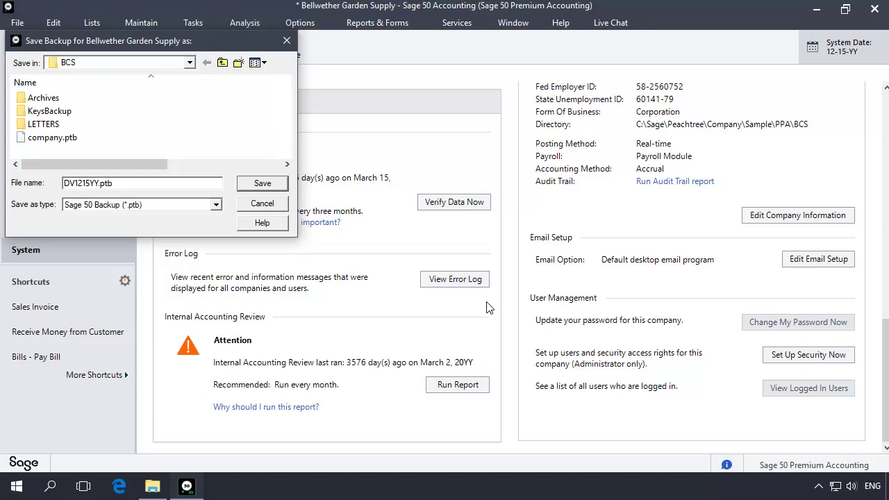
left_click(264, 188)
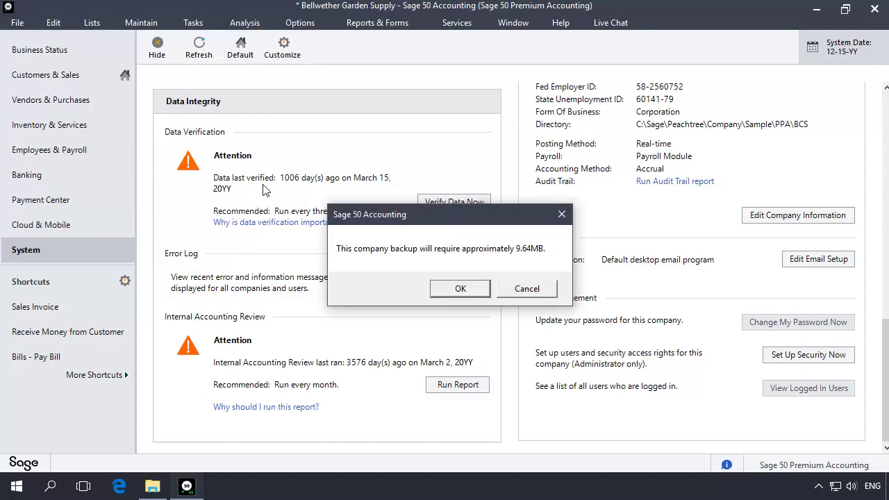
left_click(460, 288)
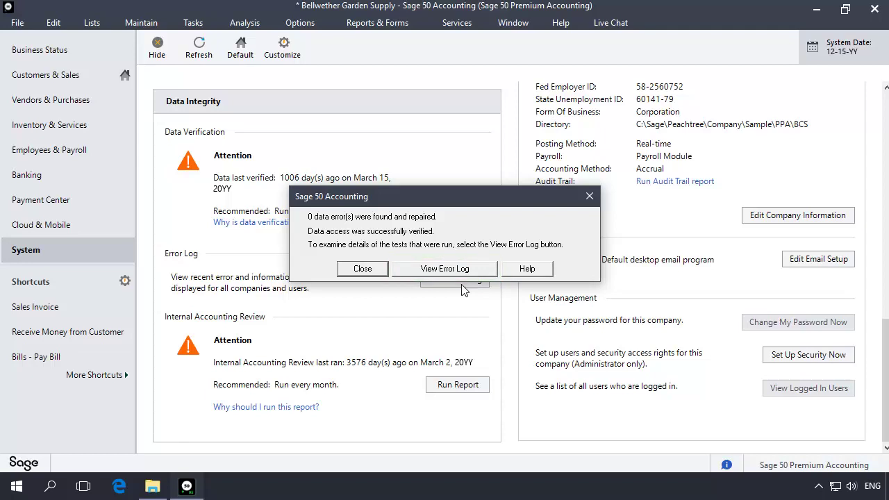
left_click(357, 271)
Change the accounting period to 24 - Dec 01 to Dec 31 without printing invoices or checks
left_click(62, 78)
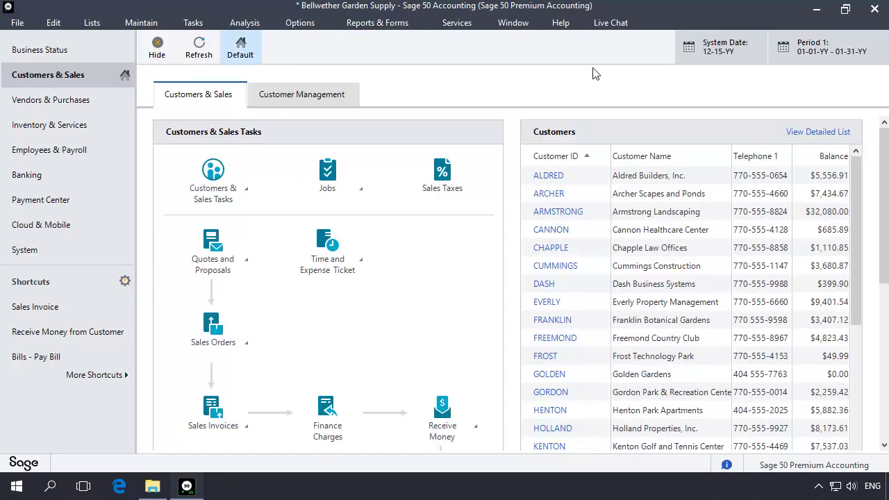
left_click(812, 50)
left_click(351, 385)
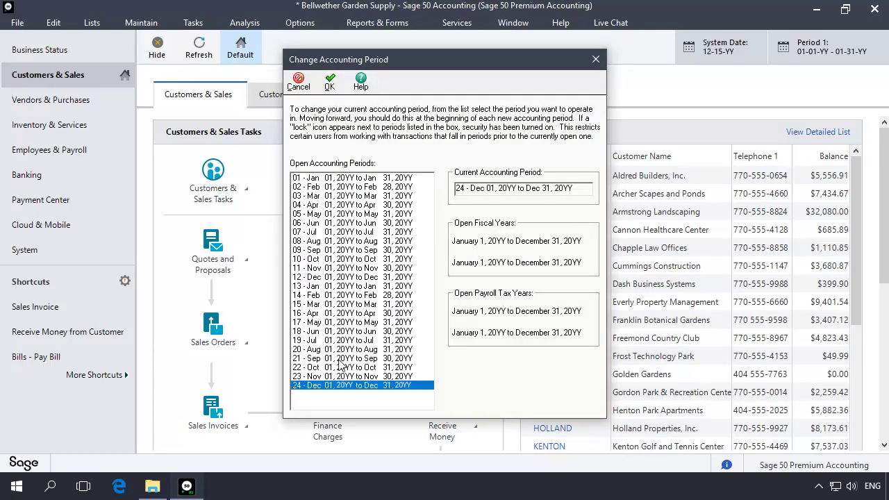
left_click(331, 84)
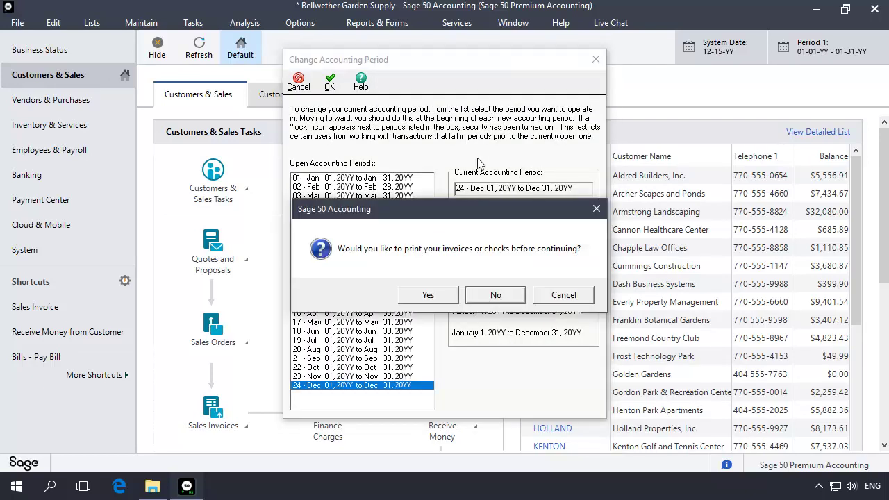
left_click(505, 295)
left_click(478, 297)
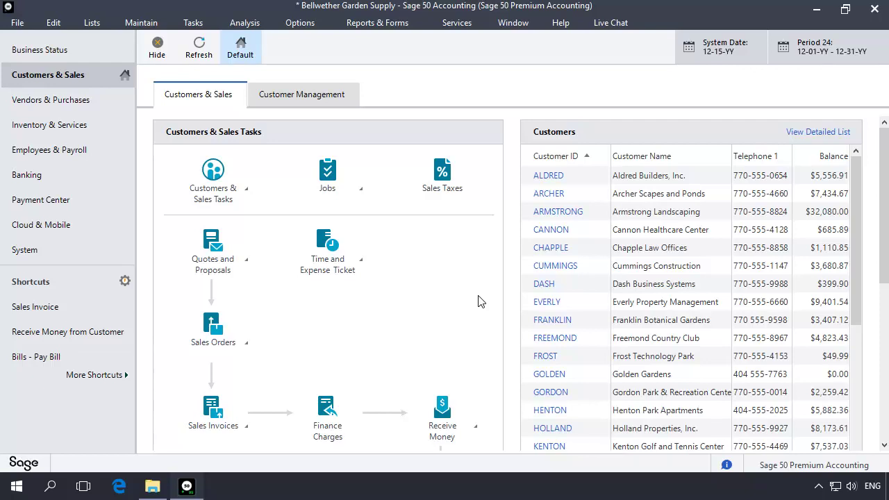
Try to close the fiscal and payroll tax years with the Year-End Wizard
left_click(36, 255)
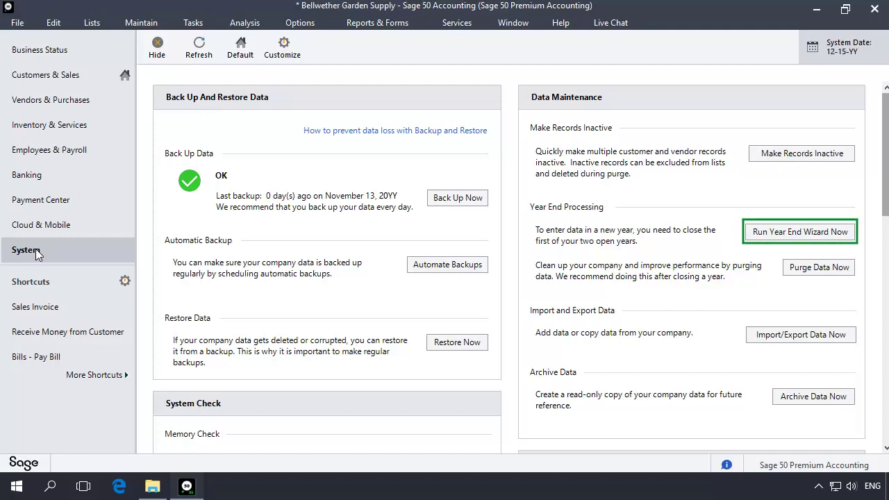
left_click(802, 233)
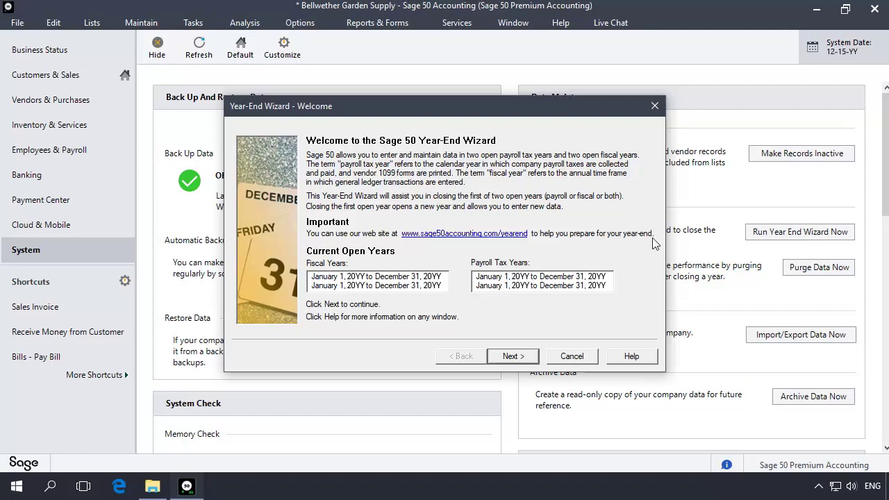
left_click(519, 357)
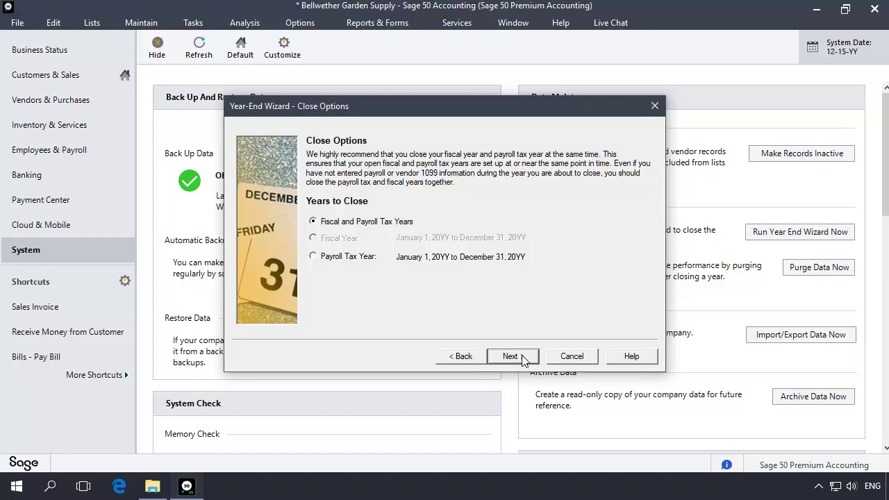
left_click(512, 357)
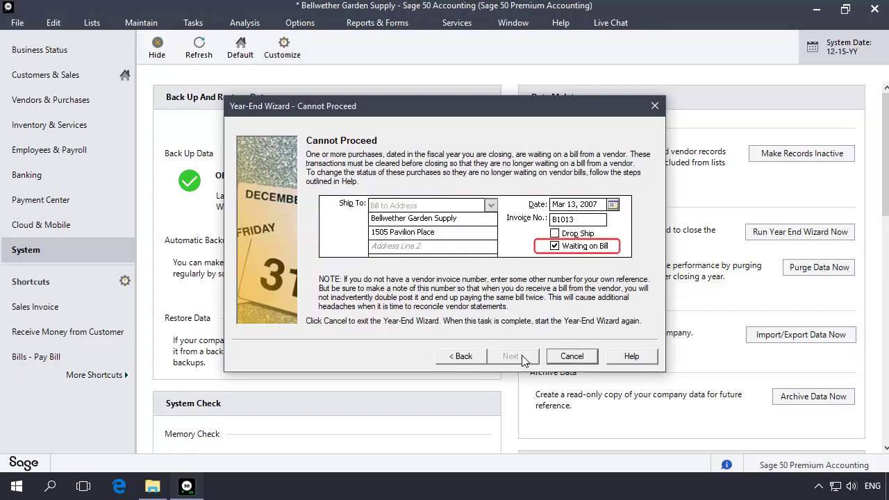
left_click(575, 359)
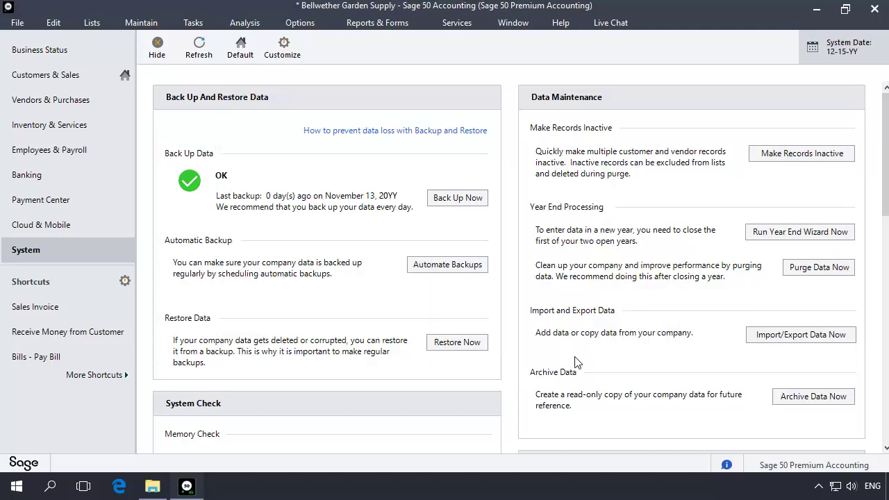
Clear the Waiting on bill option on the Kidd Computers purchase dated Mar 7, and save the purchase
left_click(91, 23)
mouse_move(139, 61)
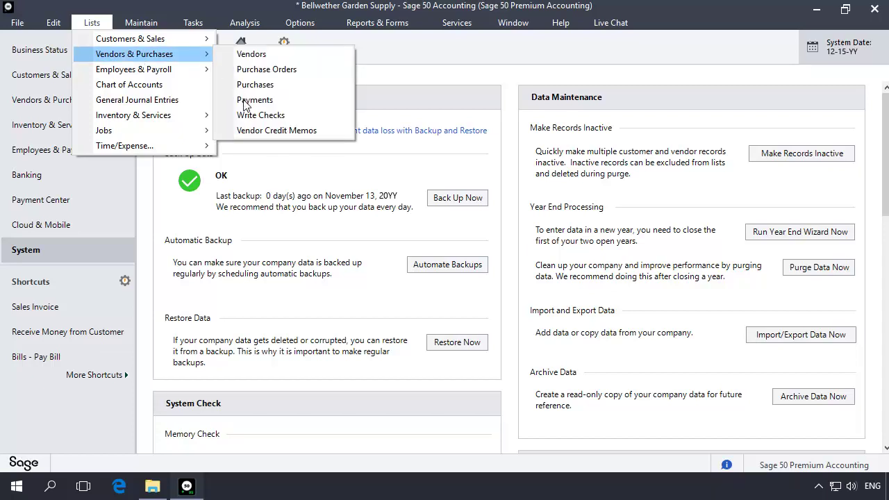
left_click(243, 85)
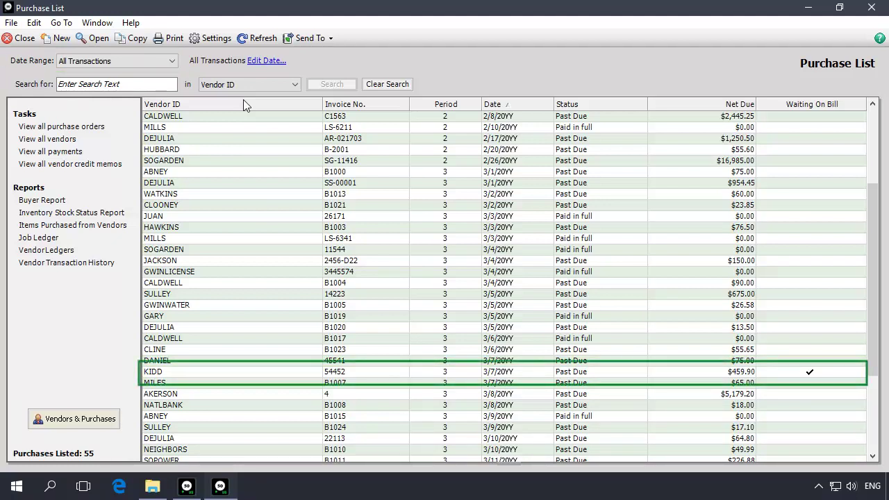
double_click(587, 372)
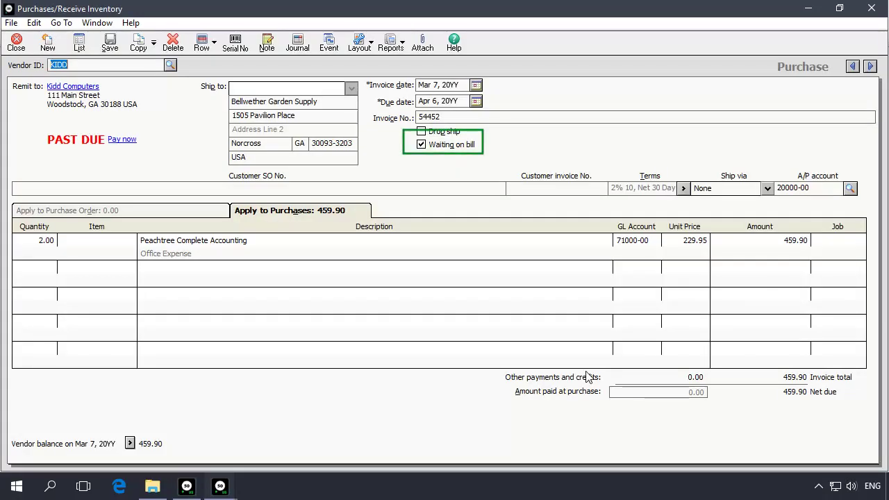
left_click(421, 145)
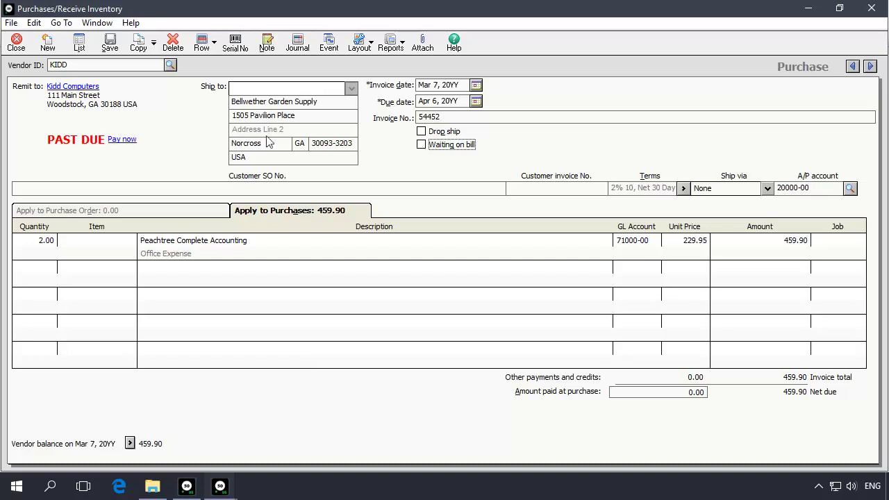
left_click(111, 44)
left_click(16, 43)
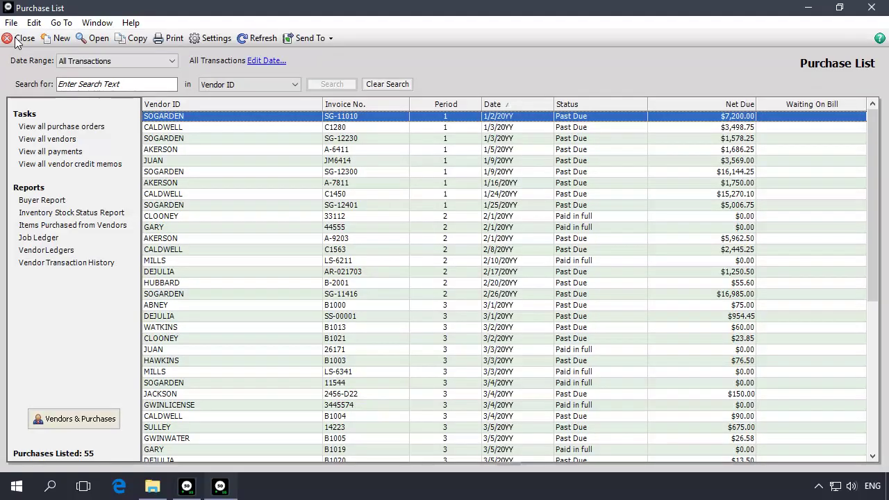
left_click(9, 41)
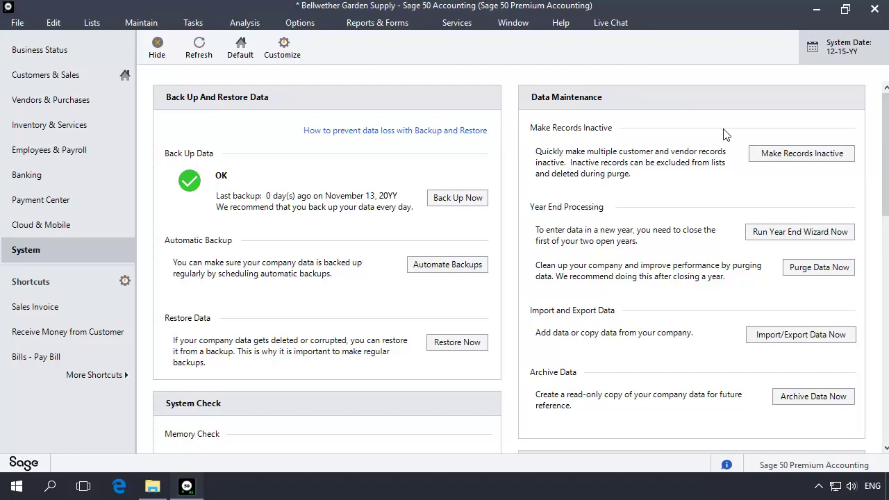
Run the Year-End Wizard for both fiscal and payroll tax years, continuing past the unprinted items
left_click(806, 233)
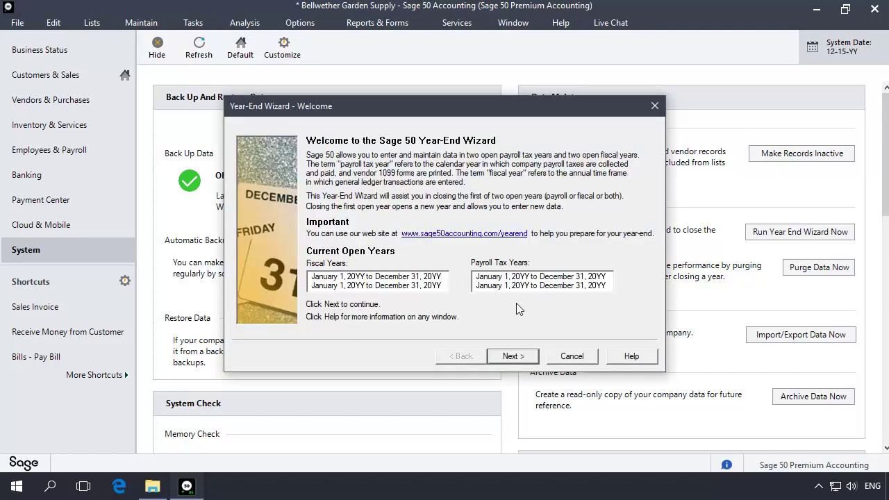
left_click(513, 356)
left_click(514, 357)
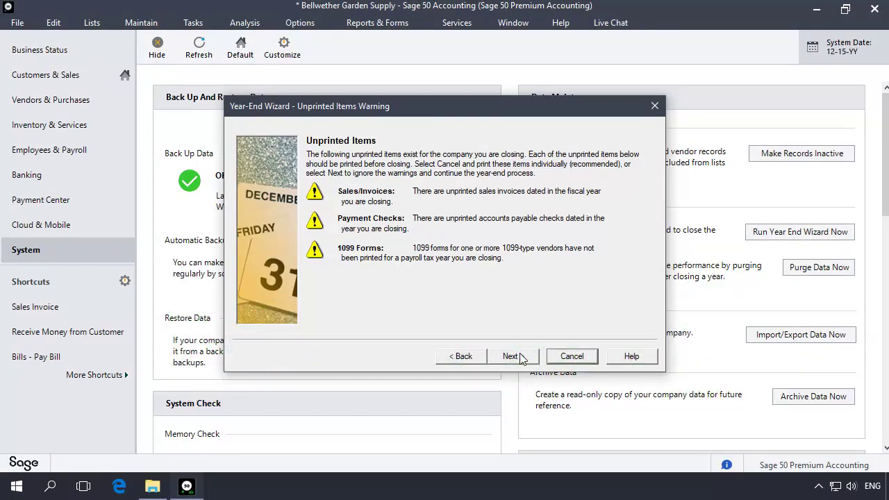
left_click(504, 360)
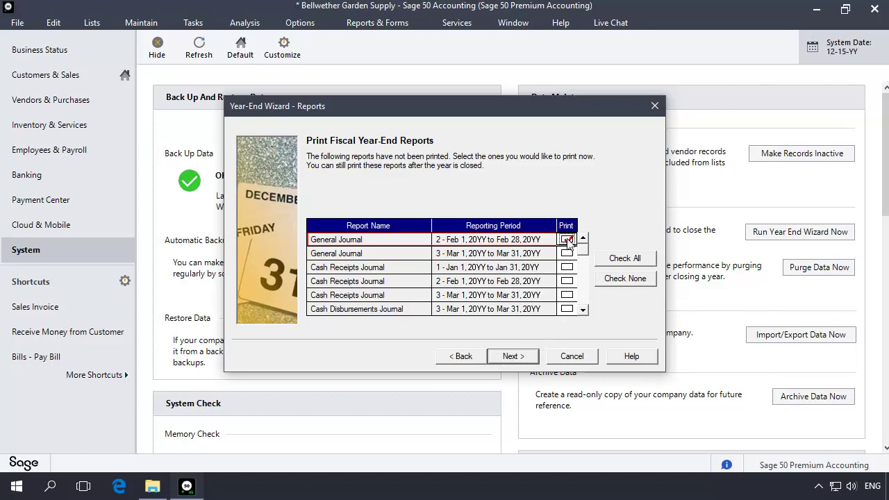
Deselect all fiscal year-end reports for printing and continue without running the Internal Accounting Review
left_click(627, 259)
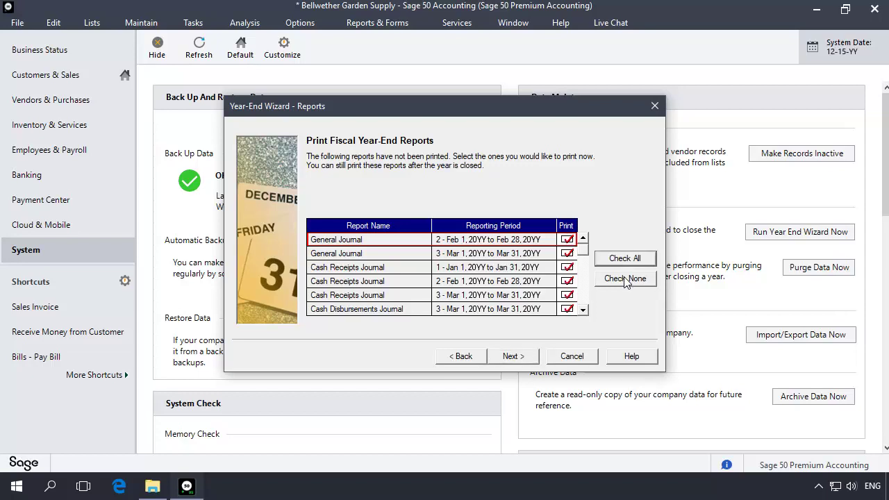
left_click(624, 277)
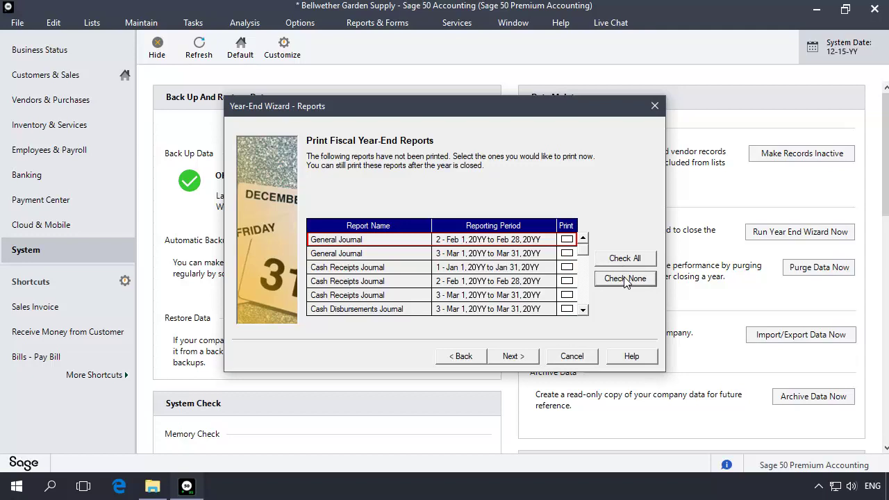
left_click(511, 357)
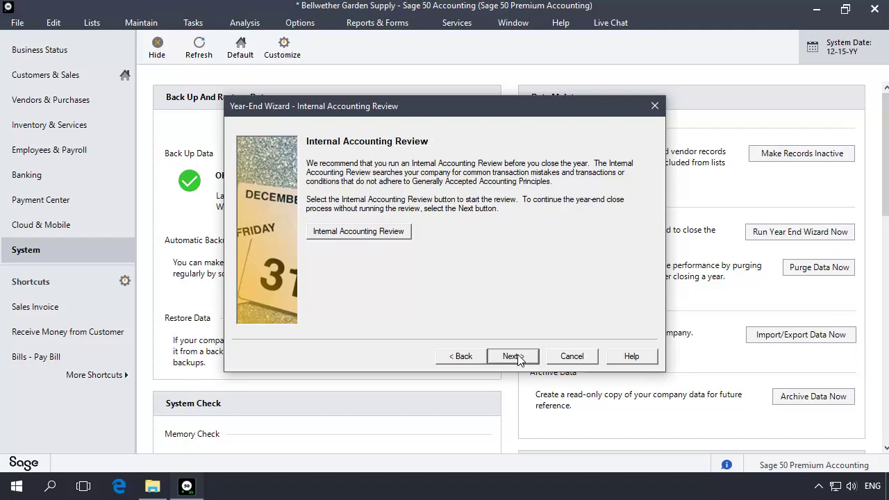
left_click(513, 356)
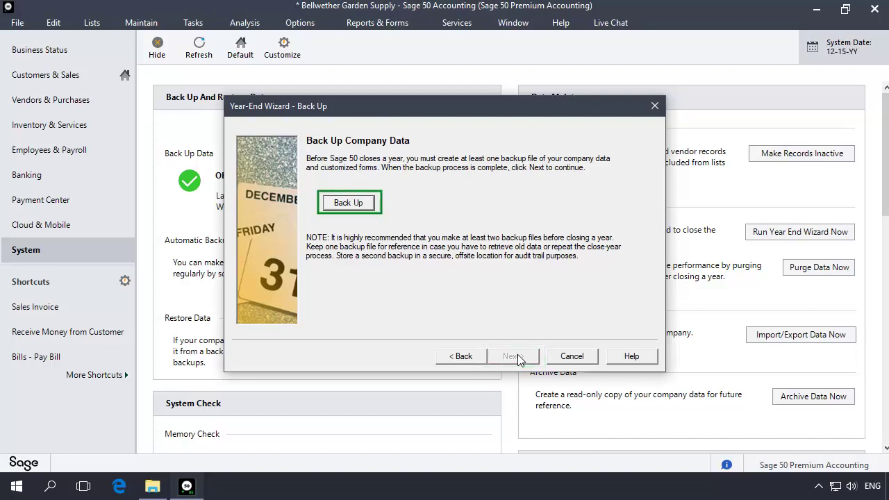
Back up the company data, including archives, as FY20YY-Bellwether Garden Supply-1215YY.ptb in the BCS folder
left_click(348, 203)
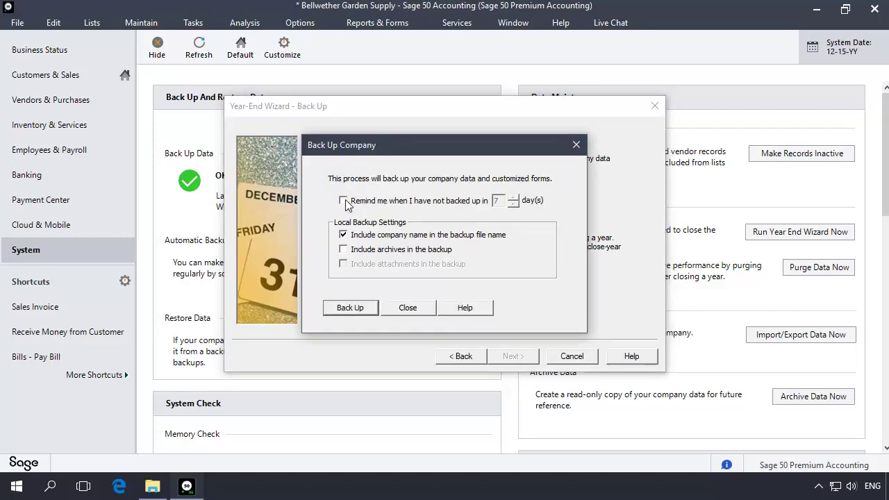
left_click(343, 250)
left_click(349, 310)
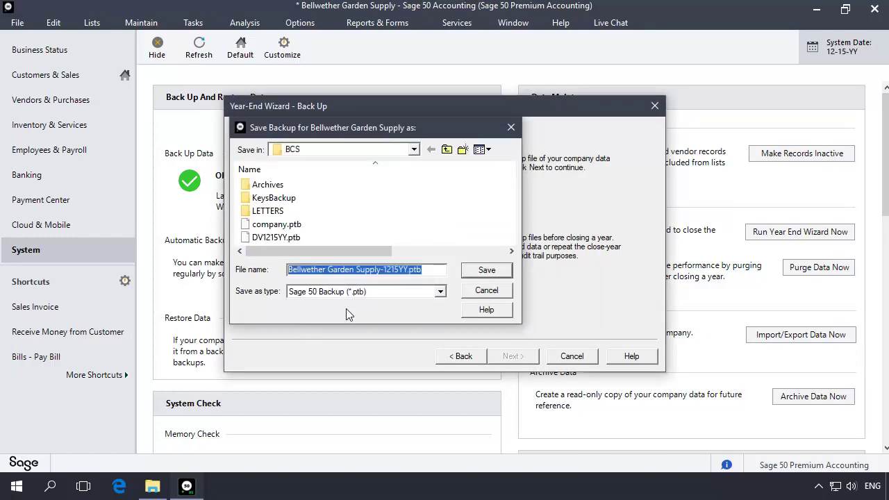
left_click(291, 274)
type("FY20YY-")
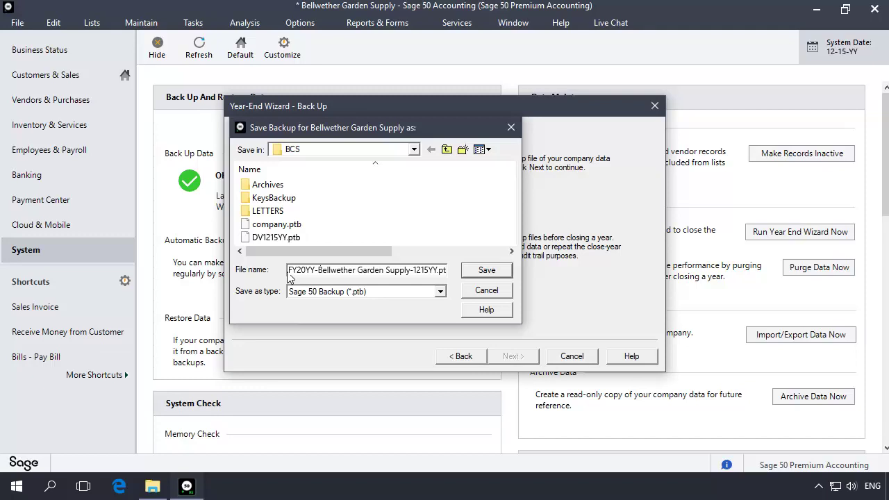
left_click(486, 272)
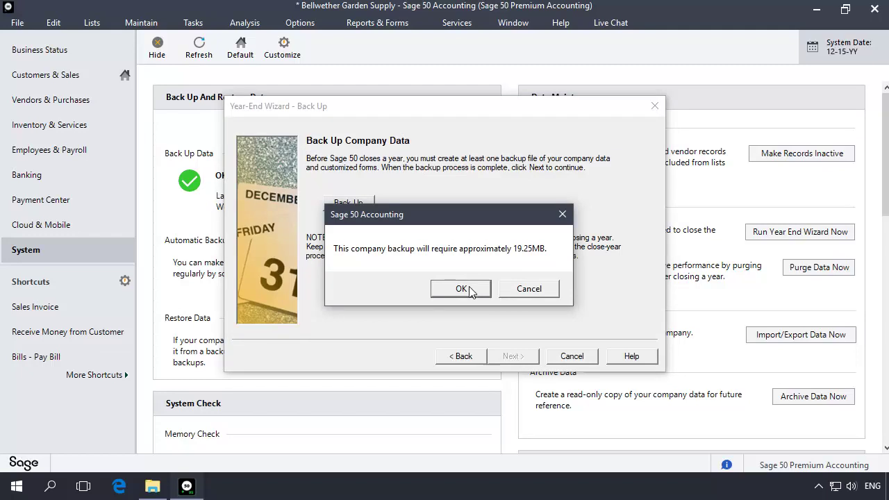
left_click(462, 288)
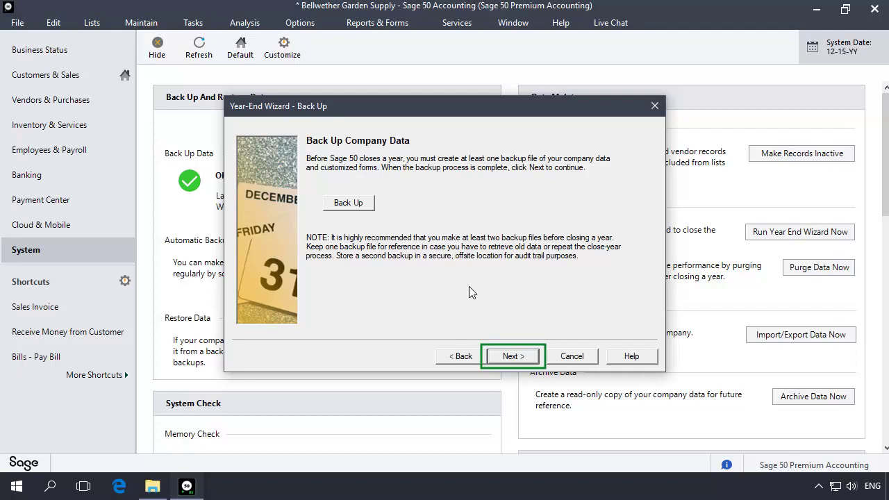
Continue the year-end process and archive the company under the name Archive-1215YY
left_click(513, 357)
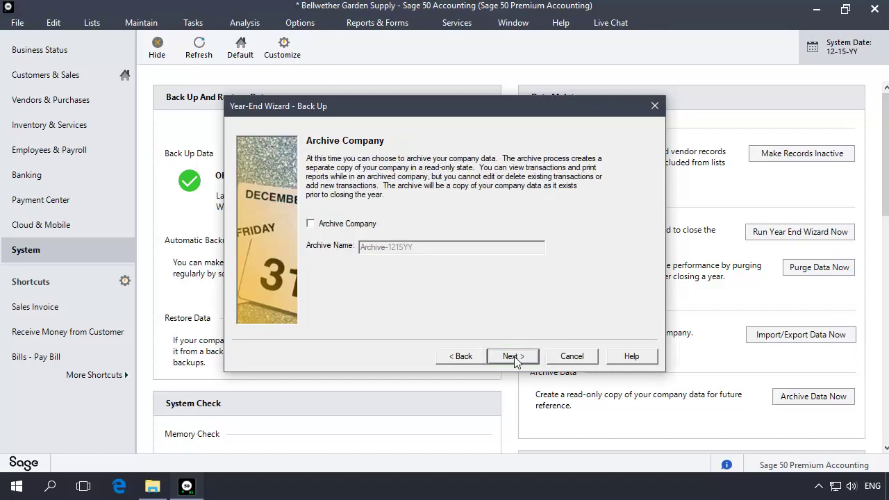
left_click(311, 223)
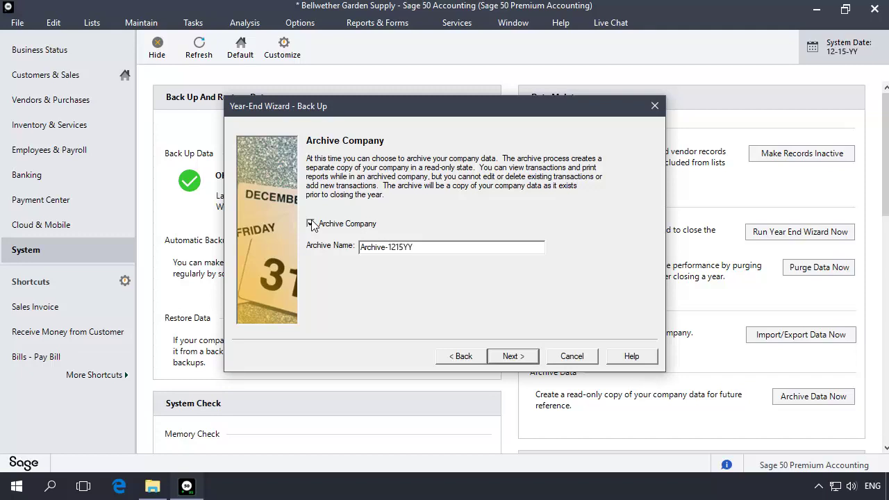
left_click(512, 357)
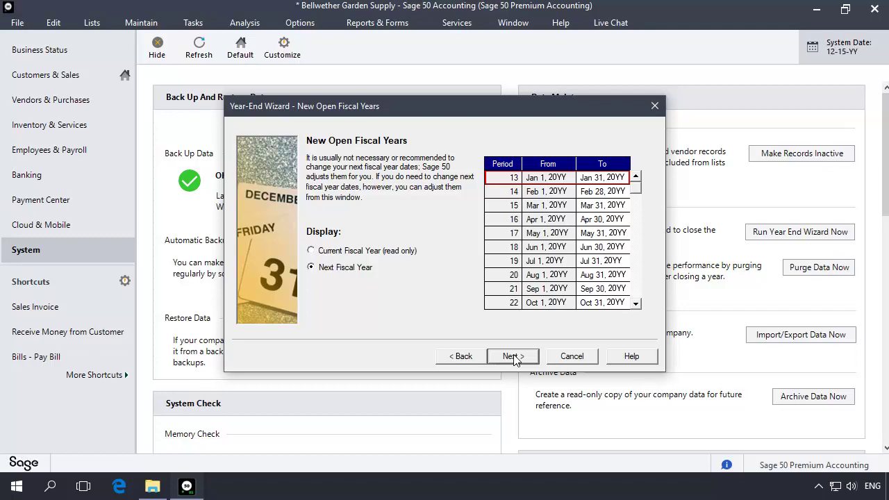
Check the end date of period 13 in the next fiscal year and accept the proposed period dates
left_click(581, 180)
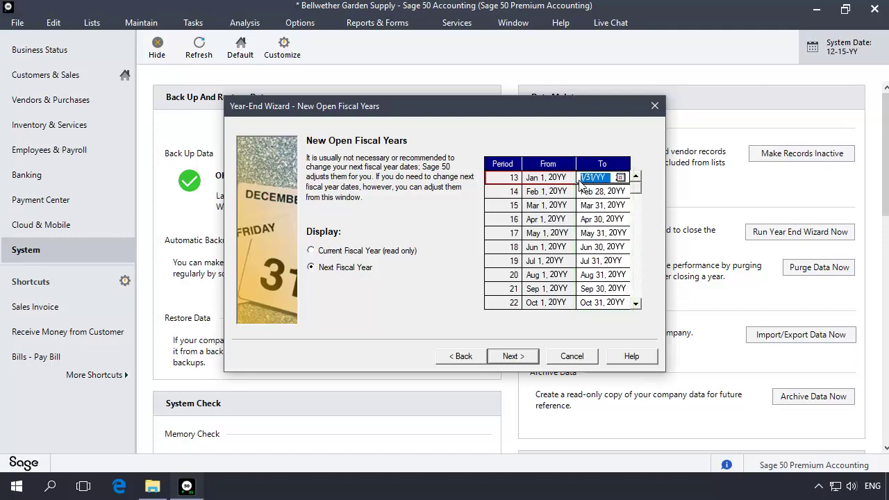
key("Return")
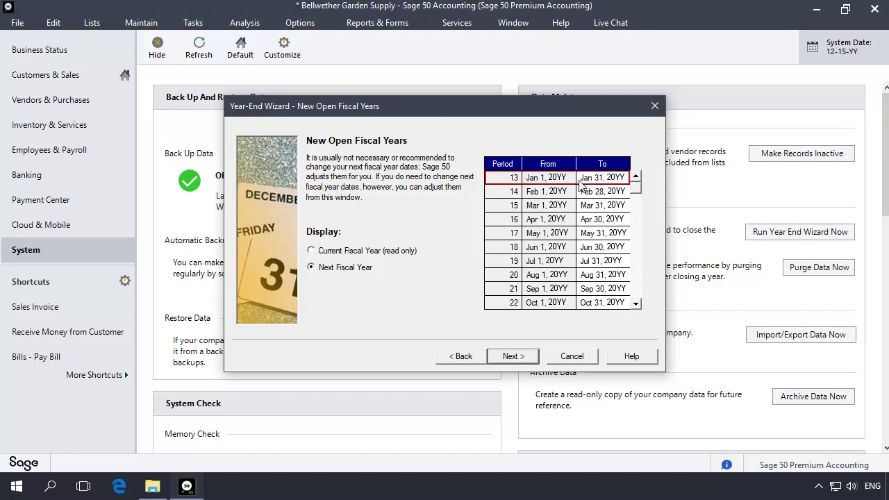
left_click(514, 357)
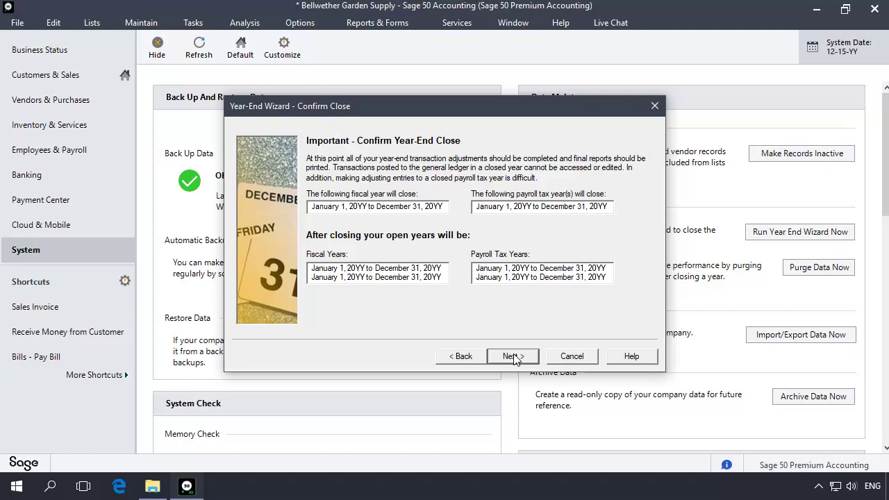
Confirm the fiscal and payroll tax years, run the close without data verification, and finish the Year-End Wizard
left_click(524, 359)
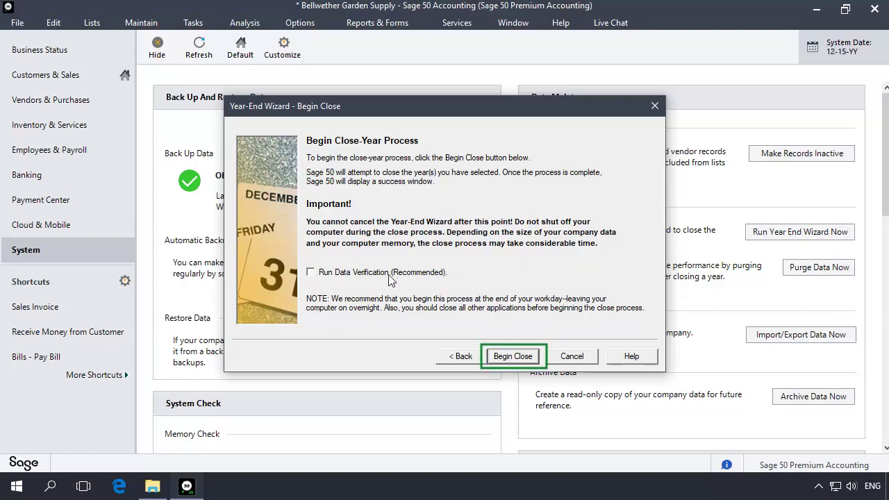
left_click(513, 358)
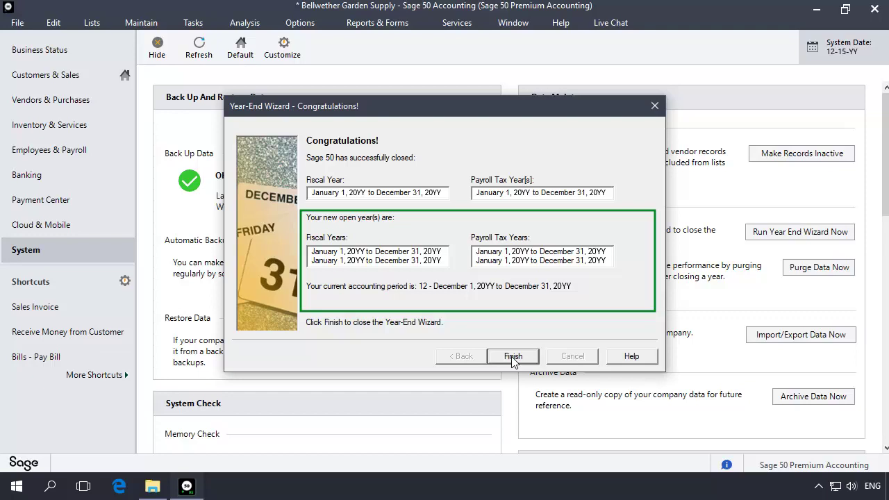
left_click(519, 358)
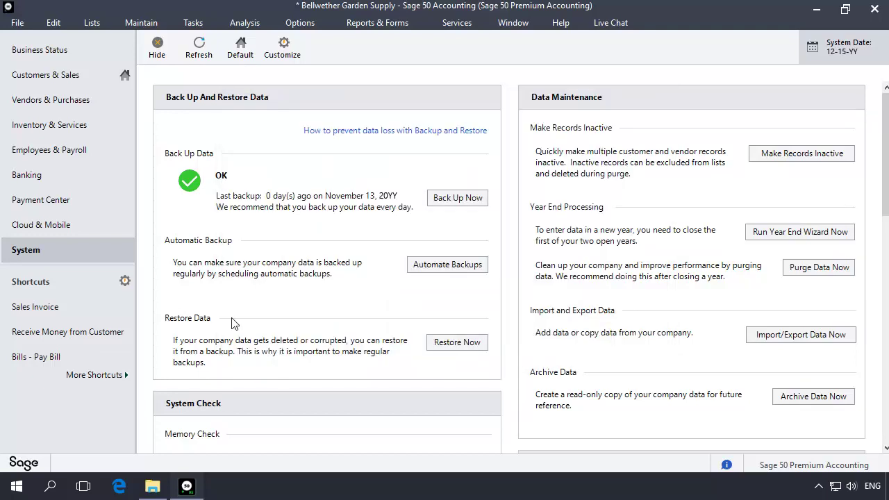
Examine the open accounting periods, fiscal years and payroll tax years through the accounting period settings in Customers & Sales
left_click(39, 74)
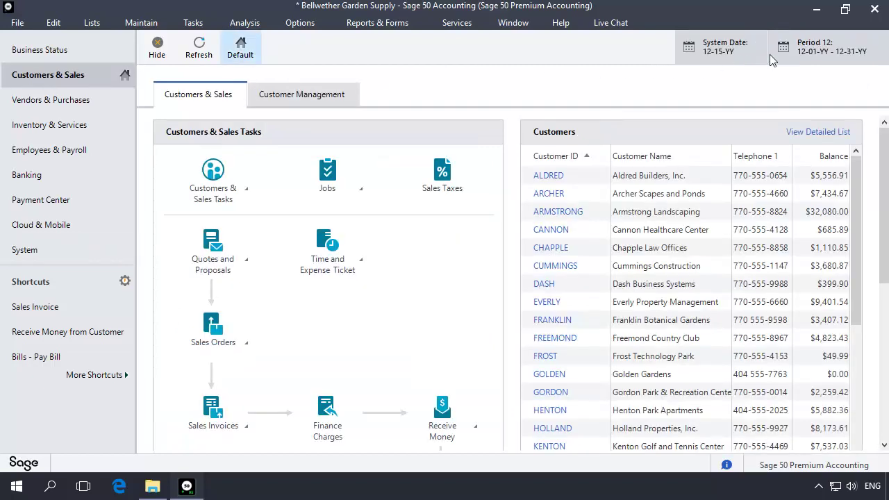
left_click(802, 50)
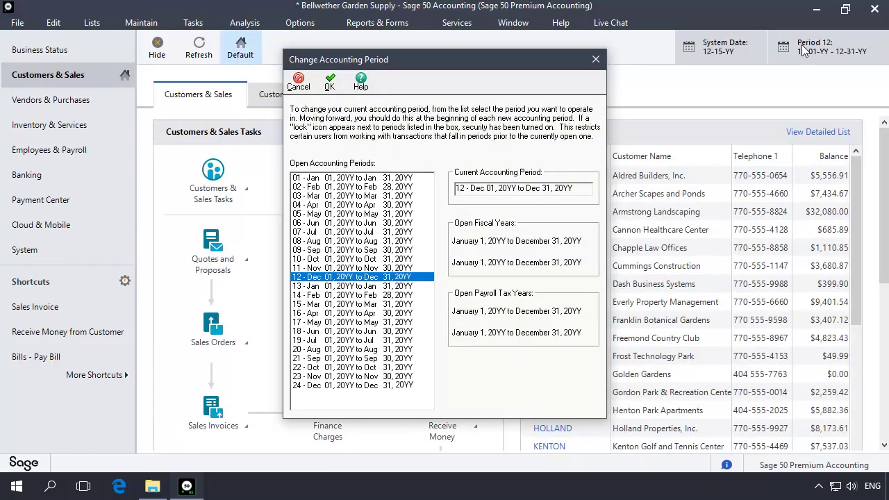